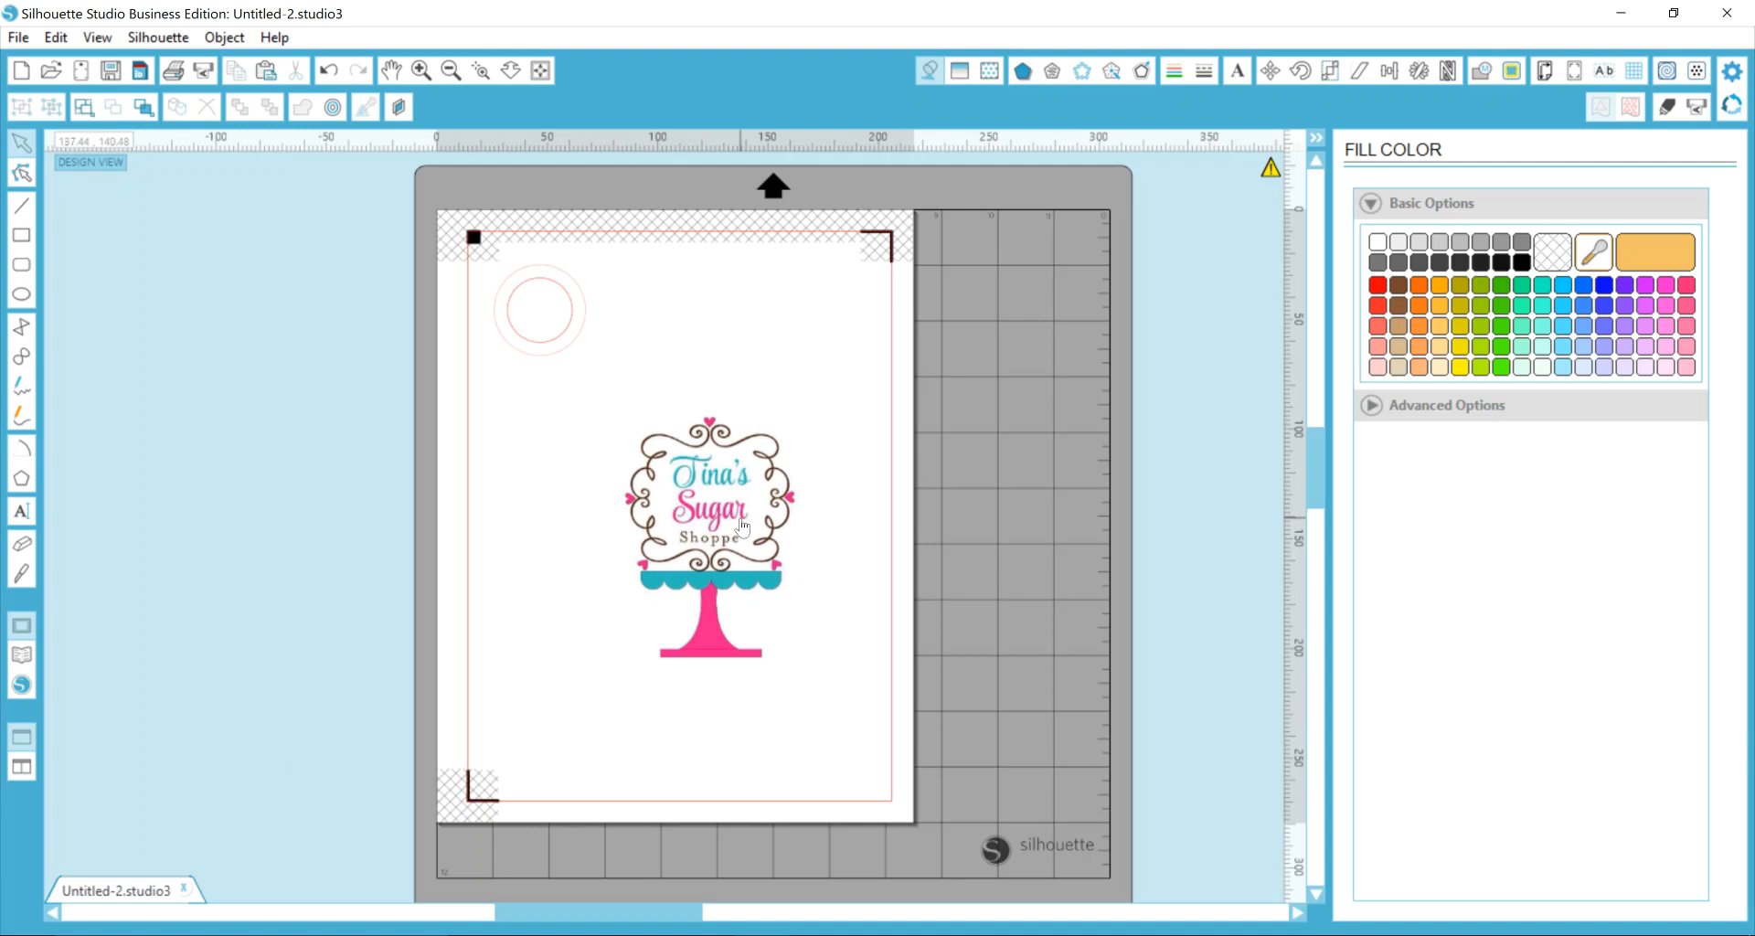
Step: Select a trace area of about 108 by 140 mm around the cake-stand logo
{"action": "left_click", "coordinate": [1512, 71]}
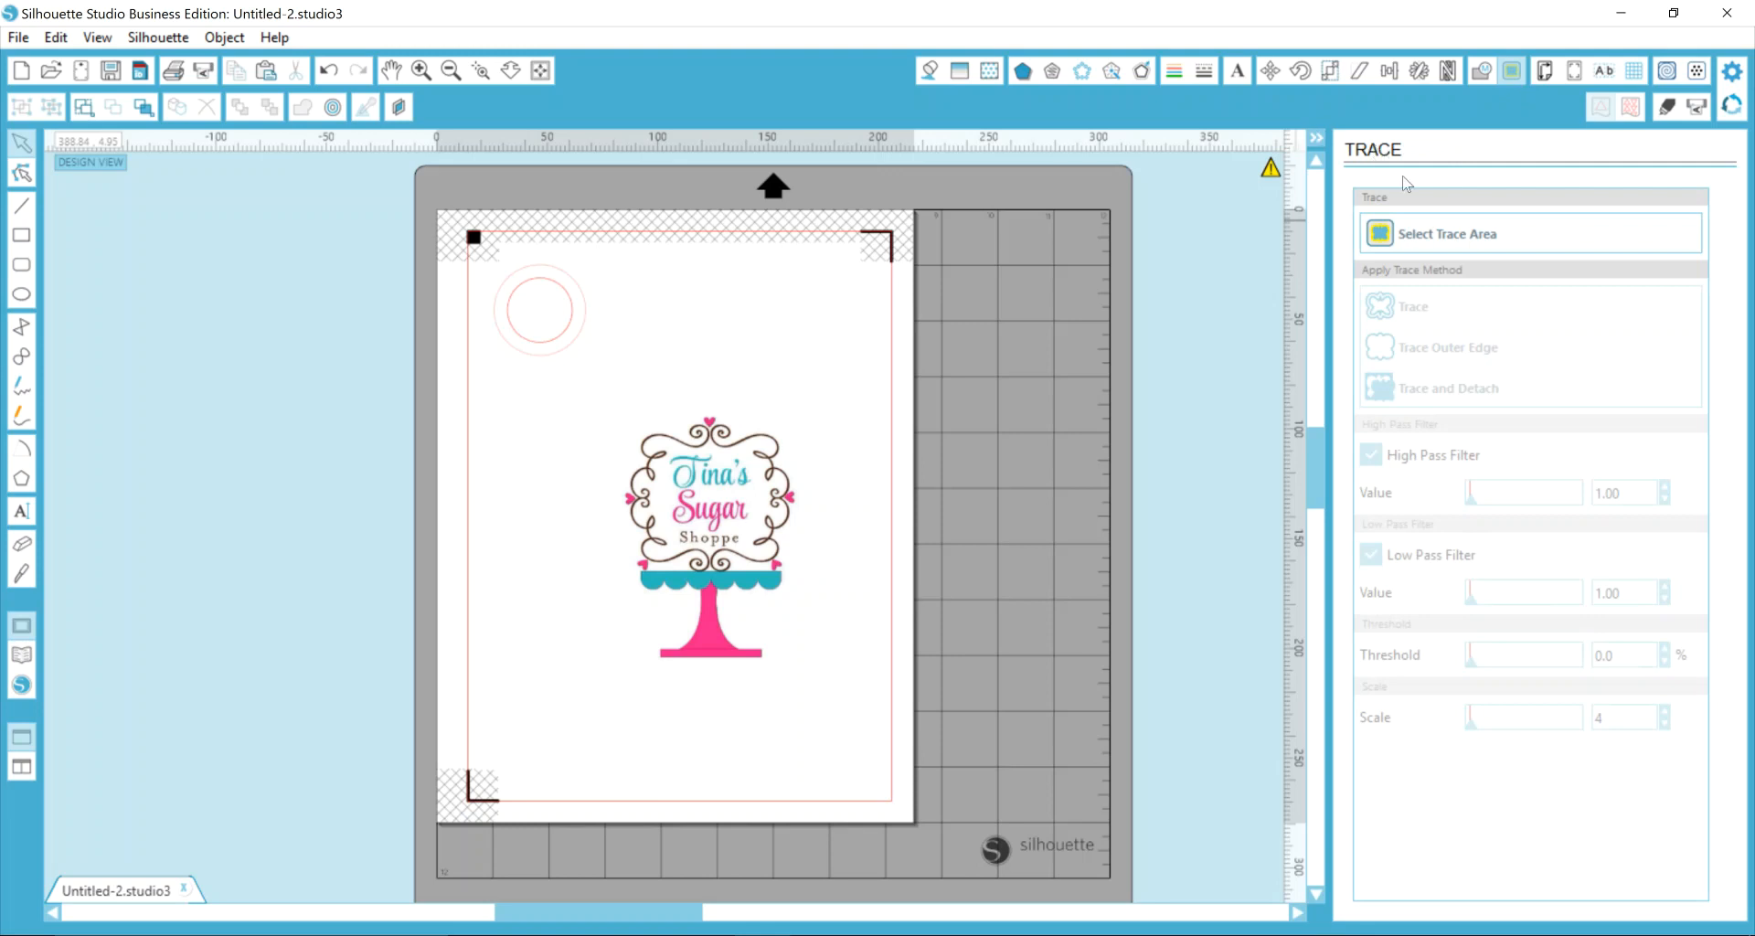
{"action": "left_click", "coordinate": [1424, 235]}
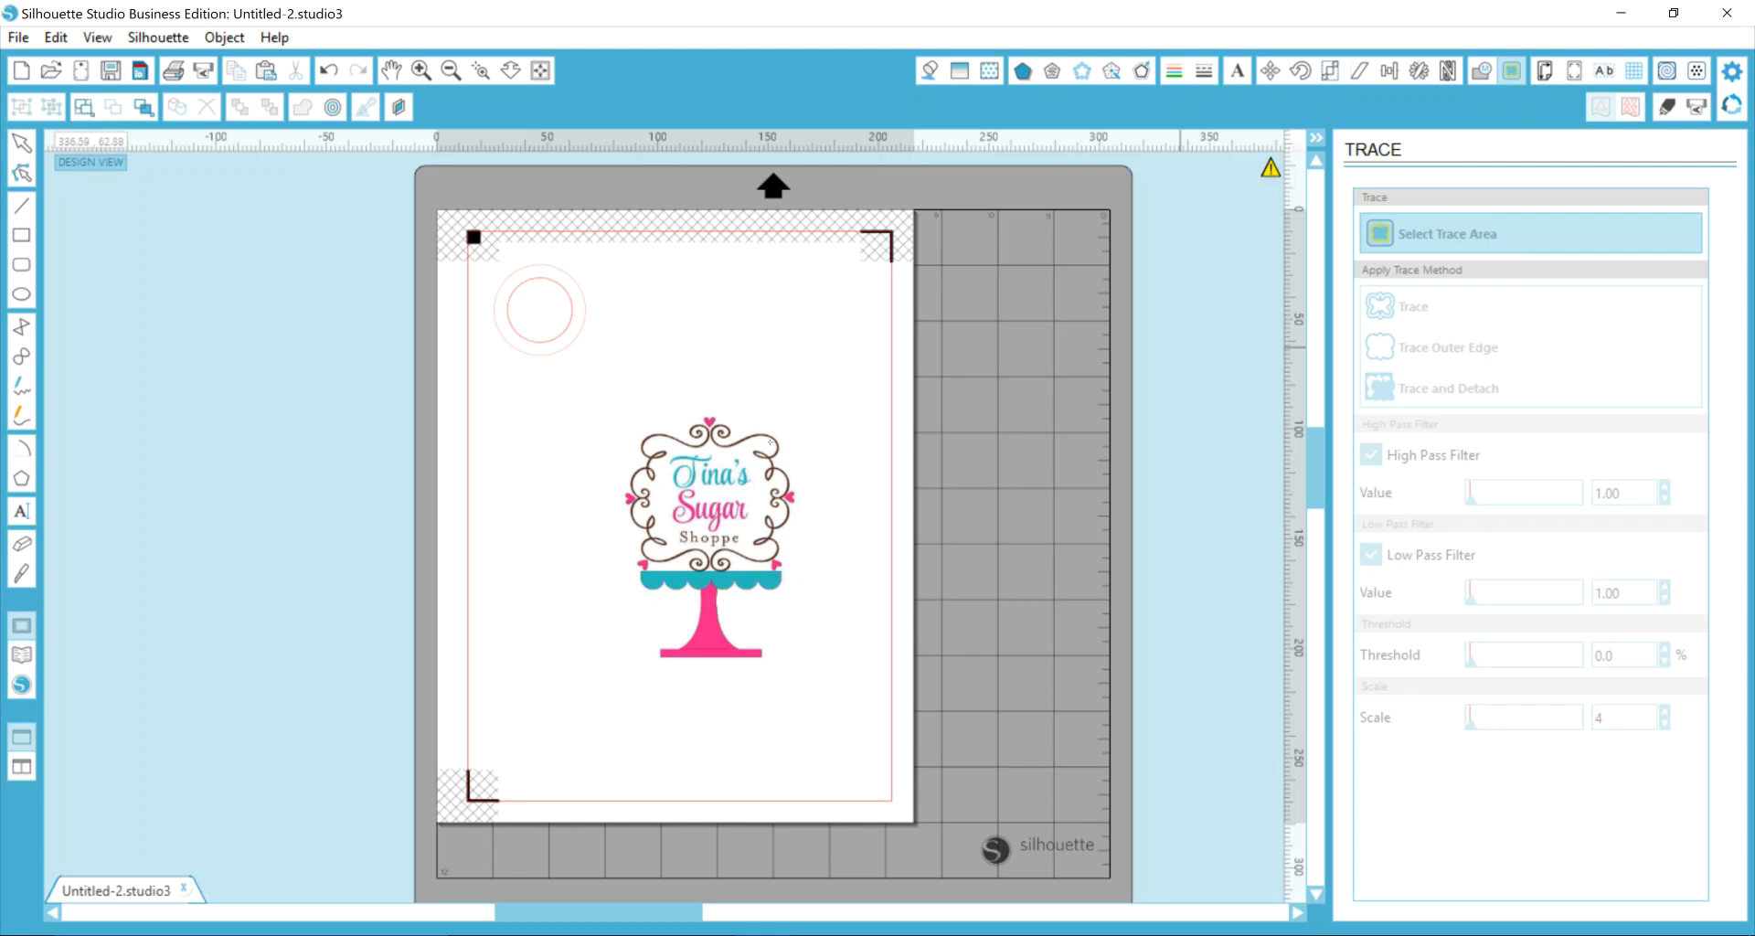
{"action": "mouse_move", "coordinate": [596, 391]}
{"action": "left_mouse_down"}
{"action": "mouse_move", "coordinate": [809, 711]}
{"action": "mouse_move", "coordinate": [836, 701]}
{"action": "left_mouse_up"}
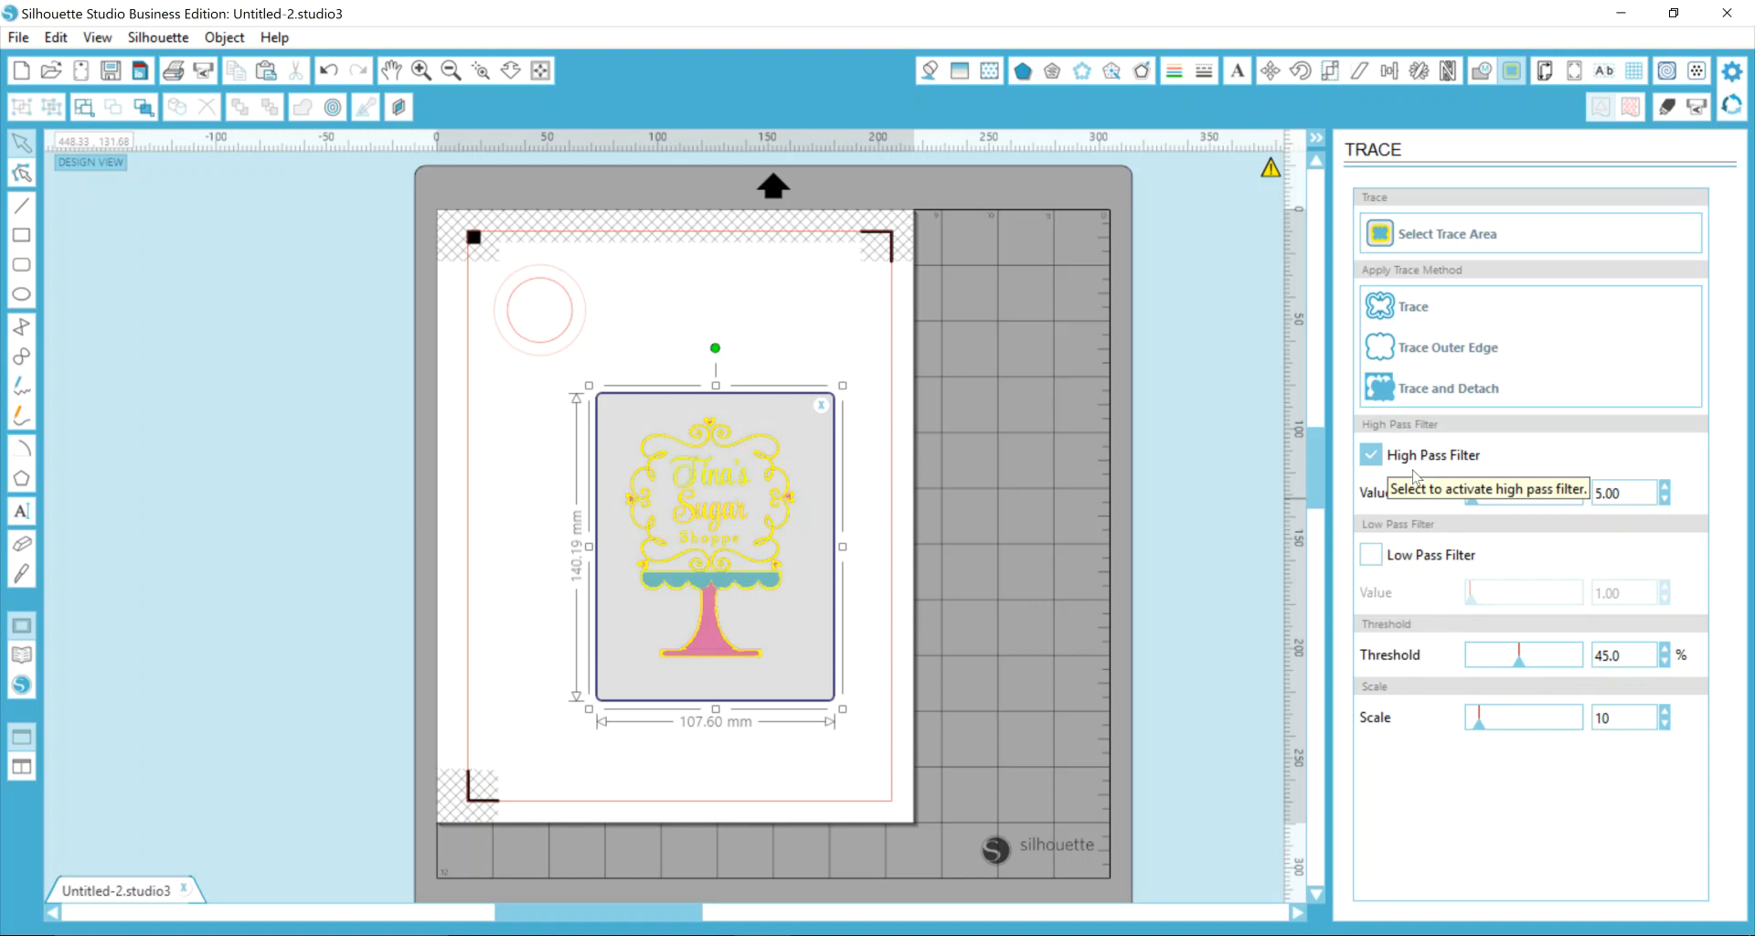
Step: Turn off the high pass filter, then set the trace scale to 4 and the threshold to 93.4%
{"action": "left_click", "coordinate": [1375, 462]}
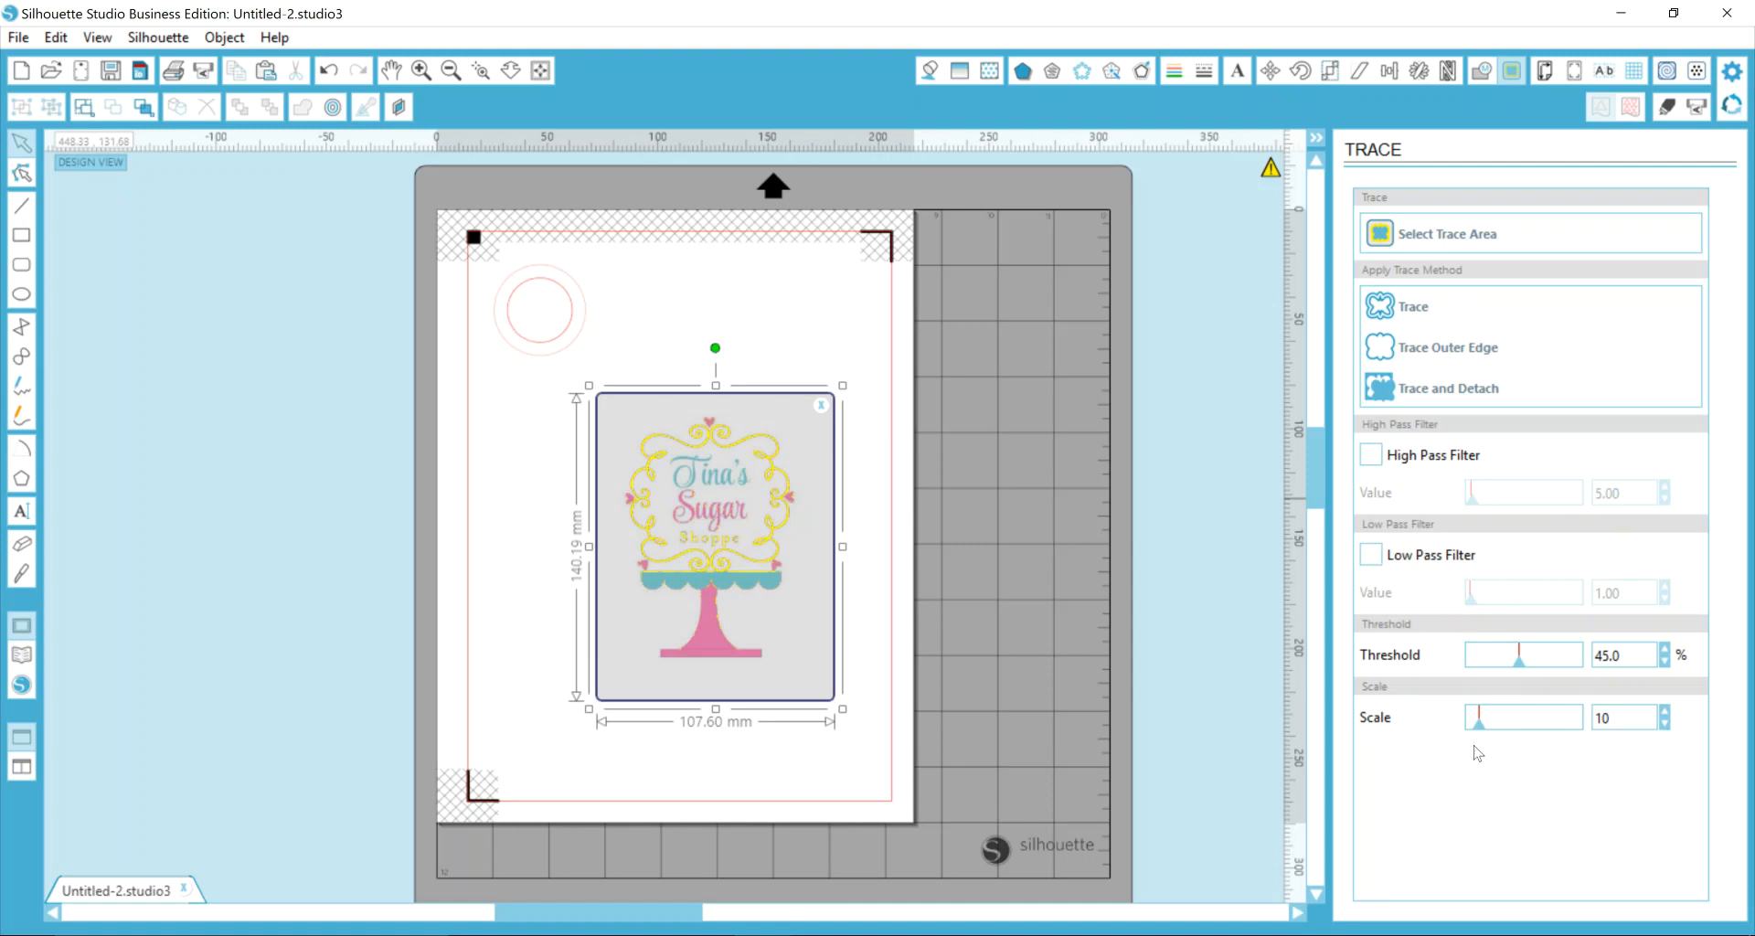
{"action": "left_click_drag", "start_coordinate": [1479, 722], "coordinate": [1461, 727]}
{"action": "left_click_drag", "start_coordinate": [1519, 662], "coordinate": [1563, 681]}
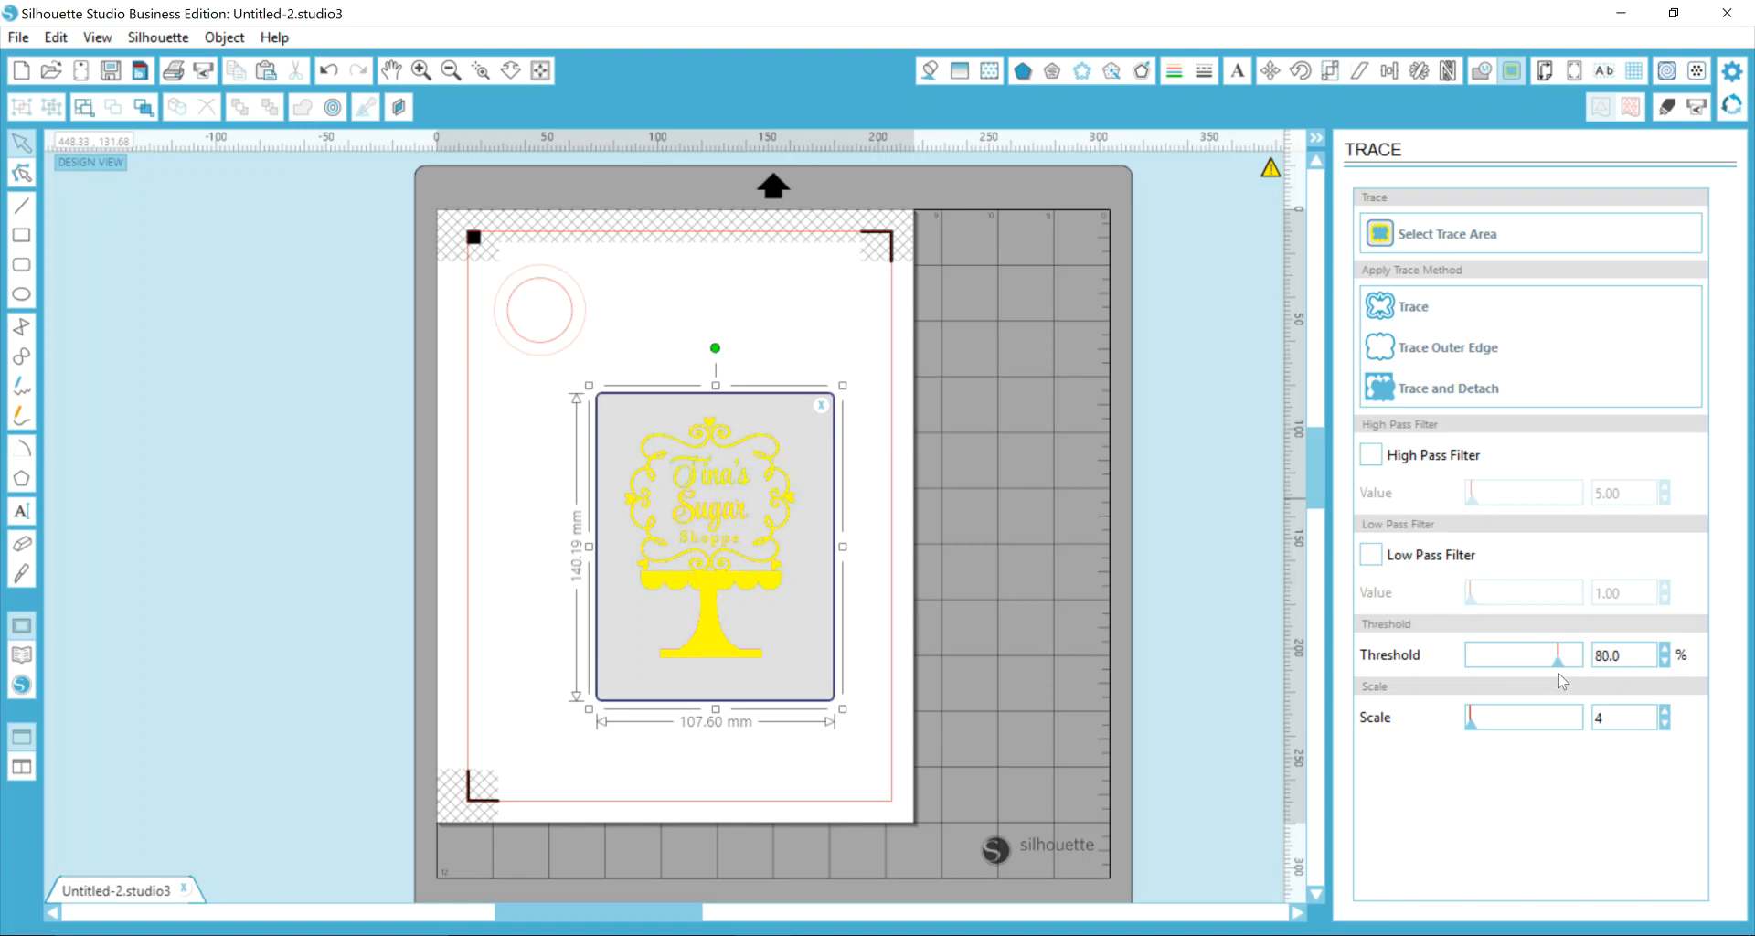
{"action": "left_click_drag", "start_coordinate": [1563, 681], "coordinate": [1572, 678]}
Step: Try a higher trace threshold of 95.4% while checking the yellow preview on the logo's lettering and scrollwork
{"action": "scroll", "coordinate": [713, 507], "scroll_direction": "up", "scroll_amount": 3}
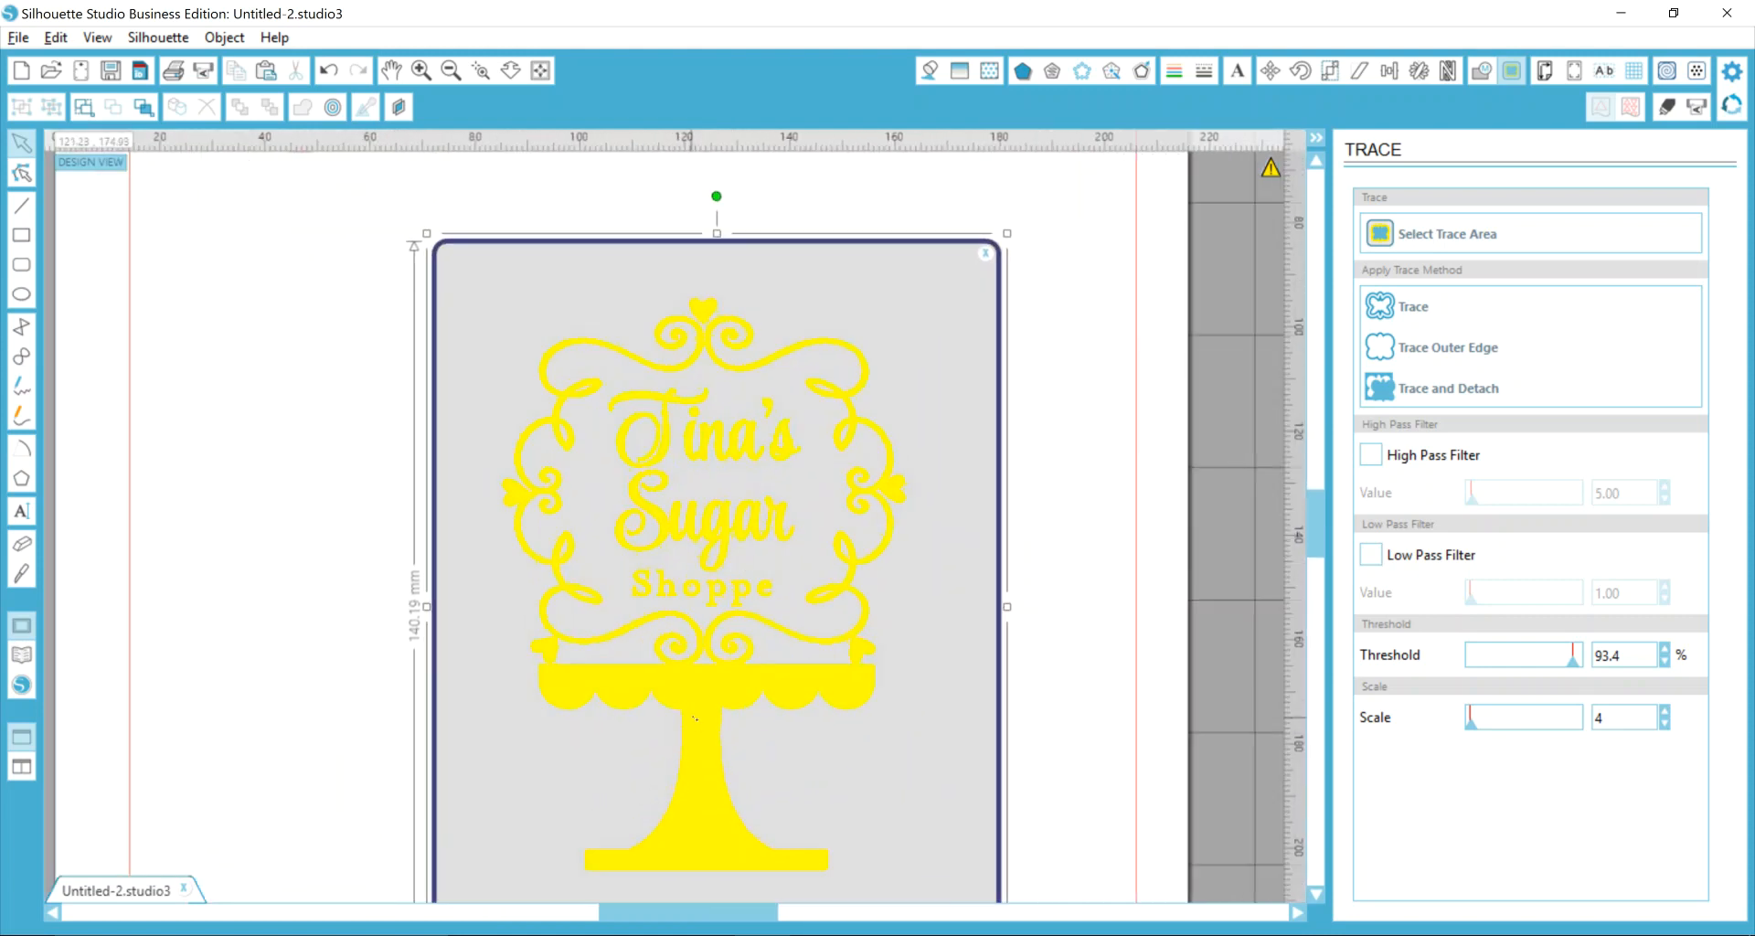
{"action": "scroll", "coordinate": [699, 512], "scroll_direction": "up", "scroll_amount": 1}
{"action": "scroll", "coordinate": [701, 511], "scroll_direction": "up", "scroll_amount": 2}
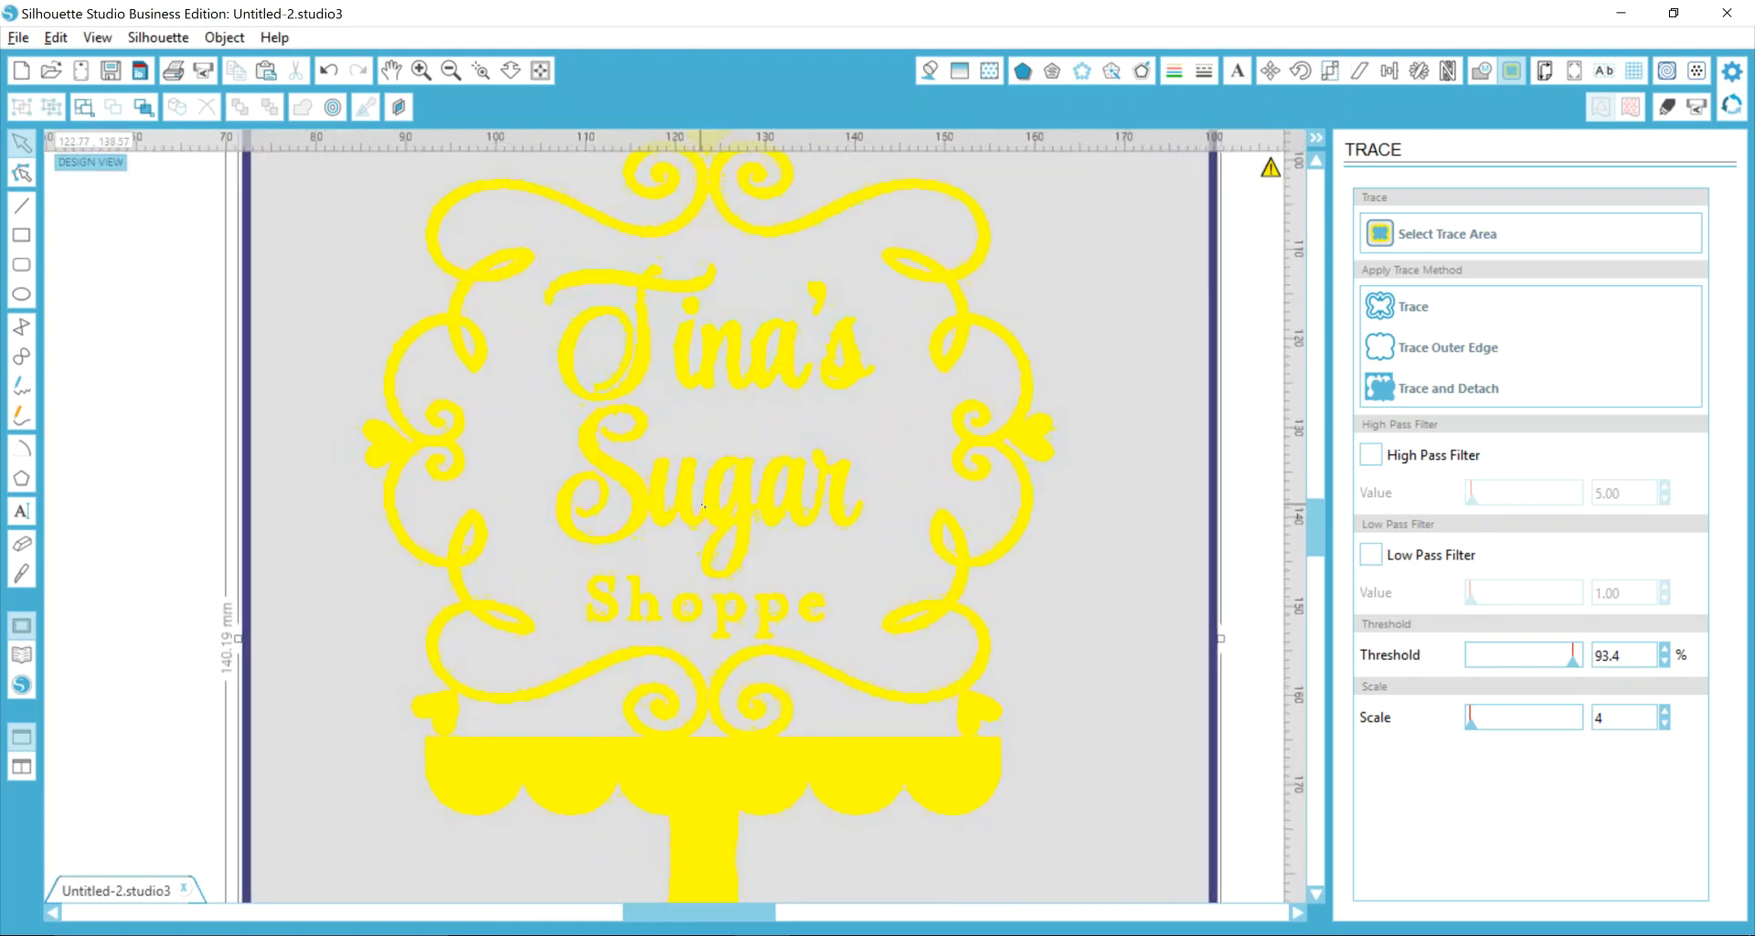
{"action": "key", "text": "alt"}
{"action": "left_click", "coordinate": [1666, 649]}
{"action": "left_click", "coordinate": [1665, 650]}
{"action": "left_click", "coordinate": [1666, 649]}
{"action": "left_click", "coordinate": [1666, 649]}
{"action": "left_click", "coordinate": [1666, 649]}
{"action": "left_click_drag", "start_coordinate": [1562, 658], "coordinate": [1577, 668]}
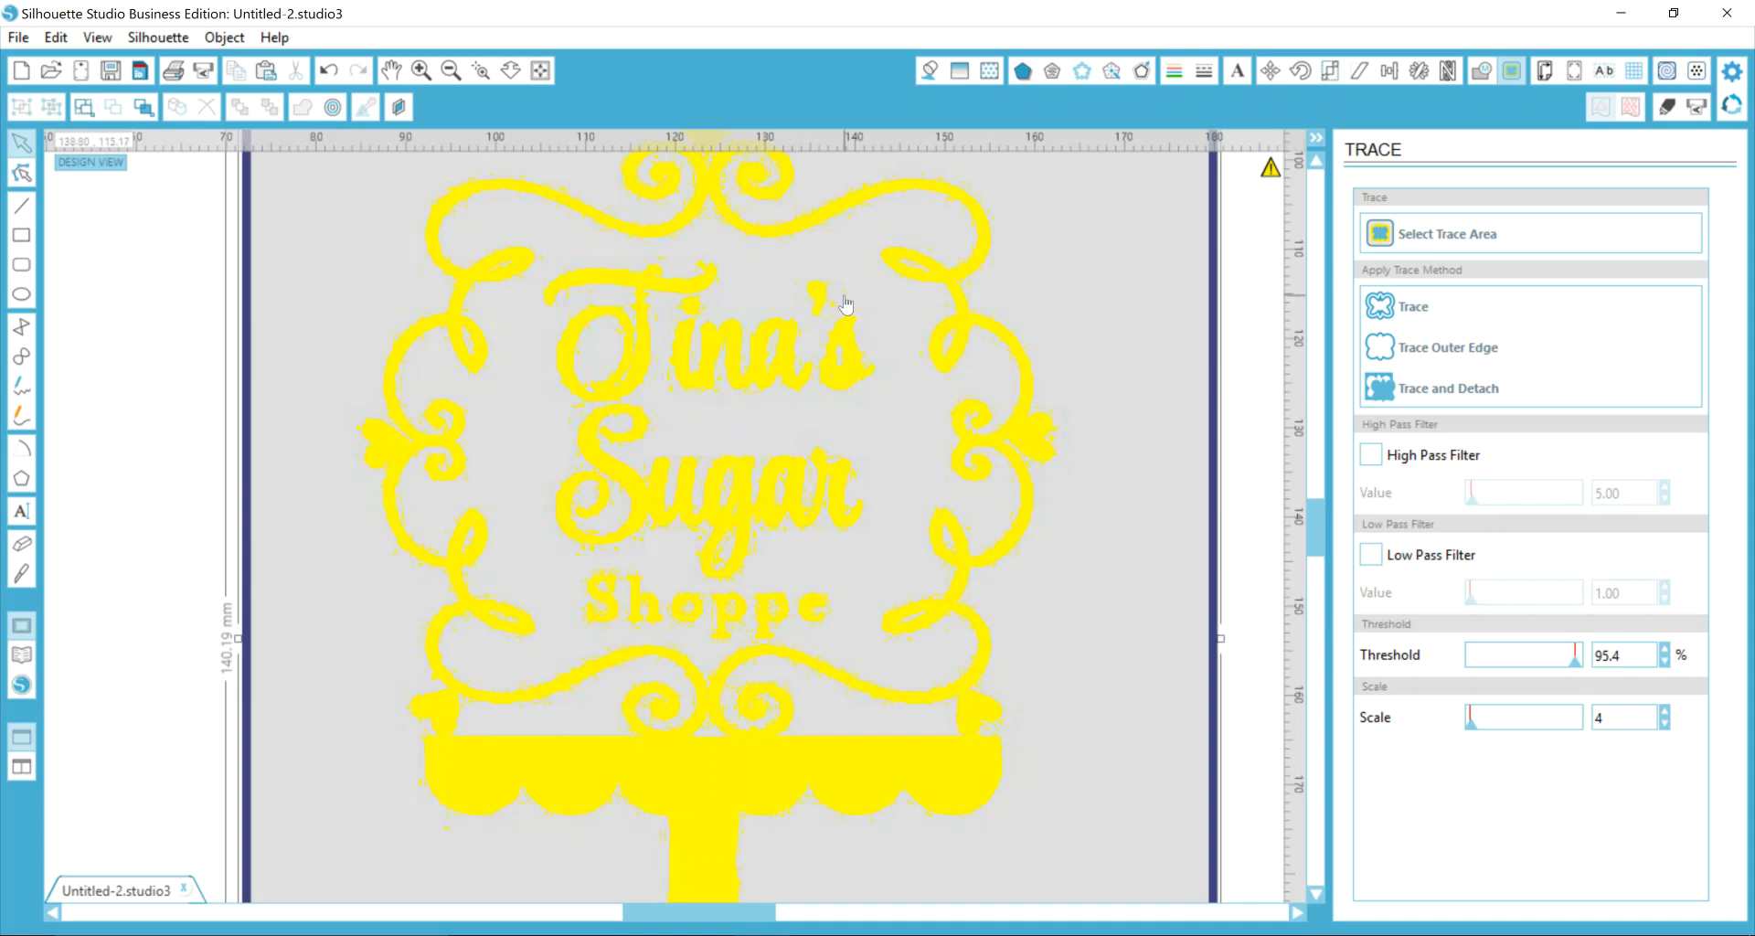
Step: Lower the trace threshold and fine-tune it to 91.0% for clean edges on the logo
{"action": "left_click", "coordinate": [1575, 663]}
{"action": "left_click", "coordinate": [1573, 670]}
{"action": "left_click_drag", "start_coordinate": [1574, 668], "coordinate": [1573, 671]}
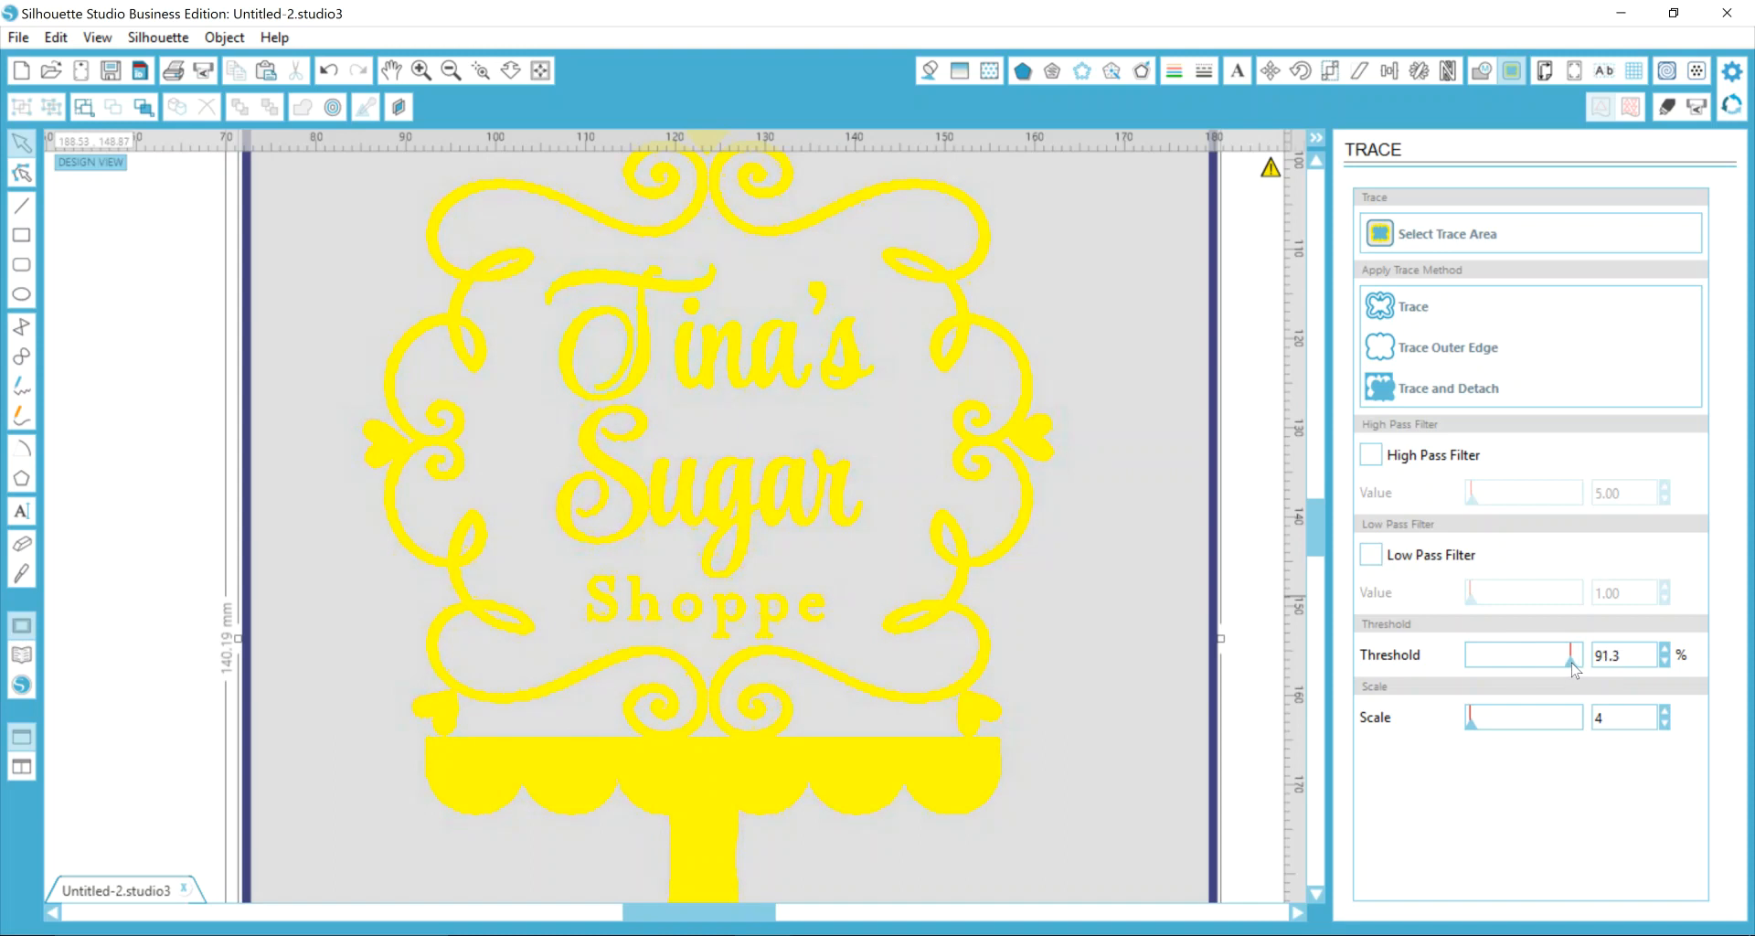
{"action": "left_click", "coordinate": [1666, 668]}
{"action": "left_click", "coordinate": [1666, 668]}
{"action": "left_click", "coordinate": [1665, 667]}
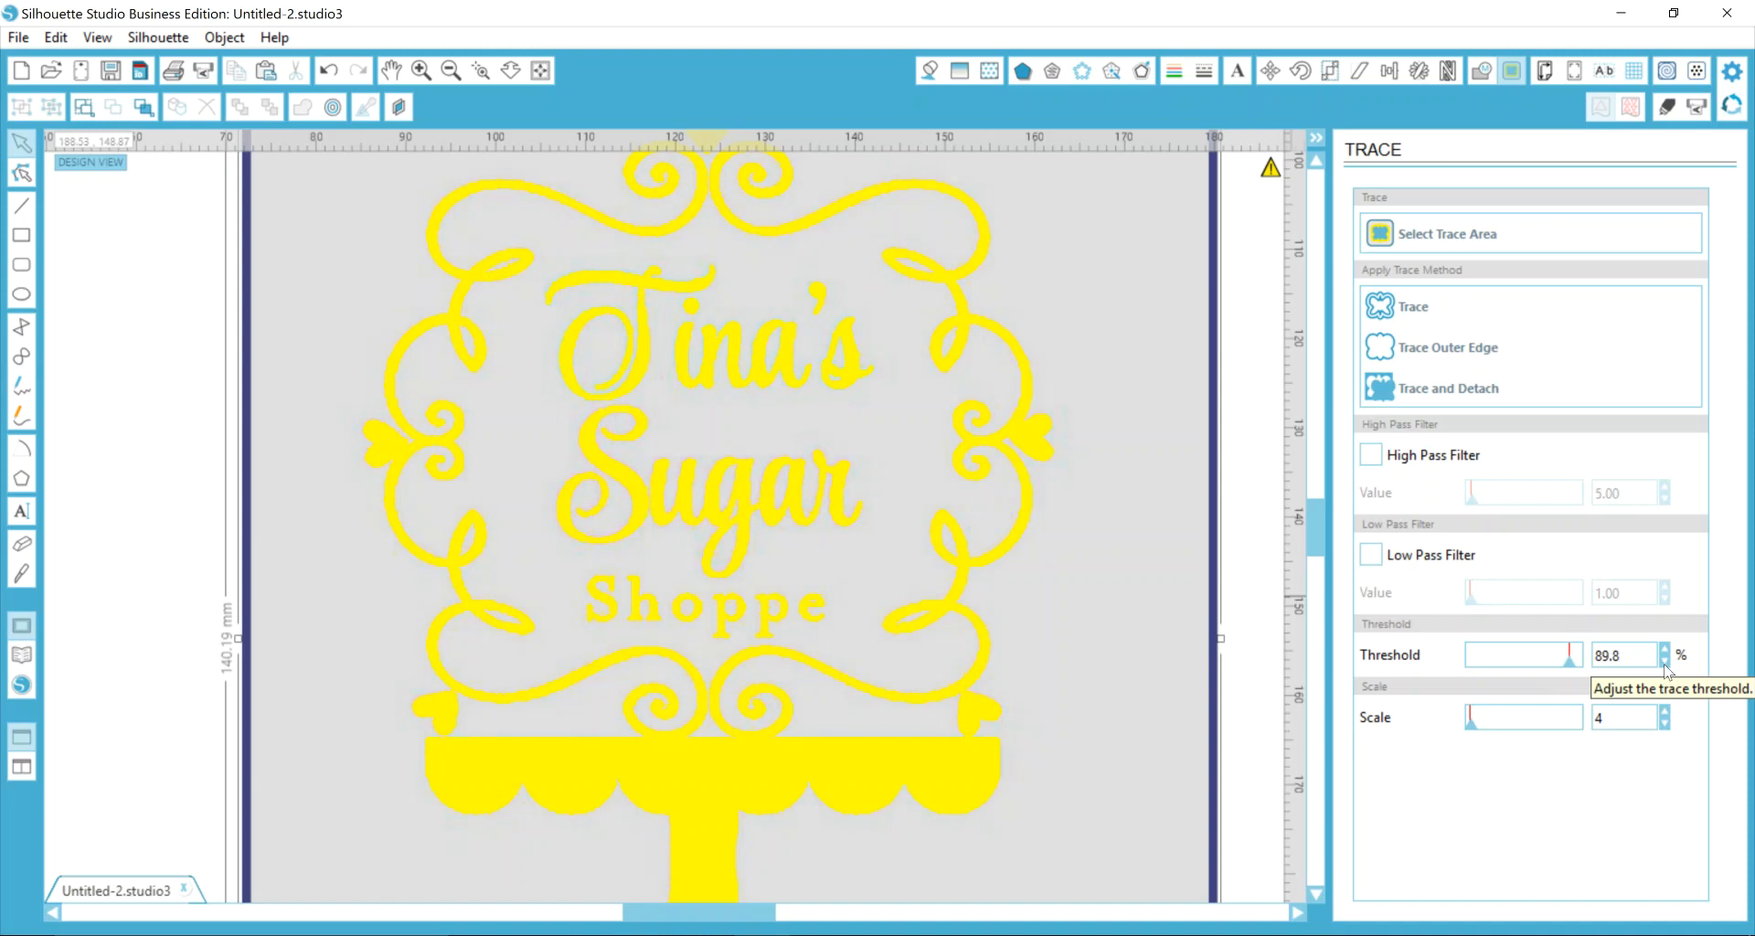
{"action": "left_click", "coordinate": [1666, 649]}
{"action": "scroll", "coordinate": [1672, 649], "scroll_direction": "up", "scroll_amount": 2}
{"action": "left_click", "coordinate": [1666, 661]}
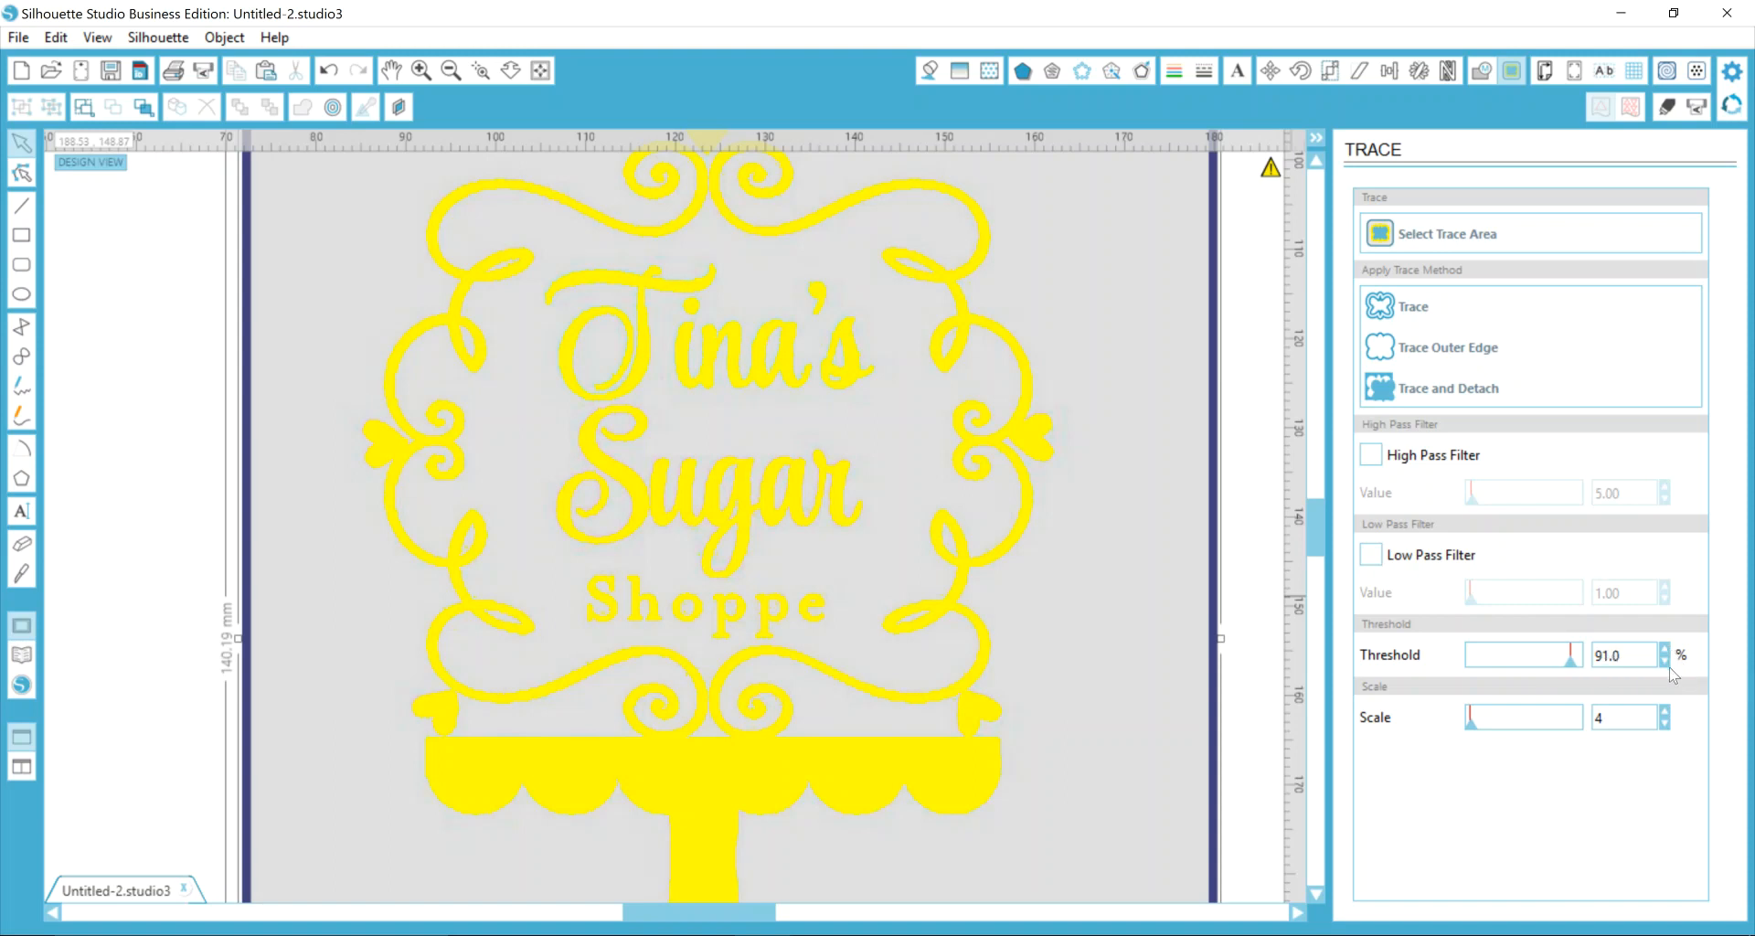
Step: Trace and detach the logo, and move the leftover source image off the page onto the cutting mat
{"action": "left_click", "coordinate": [1387, 392]}
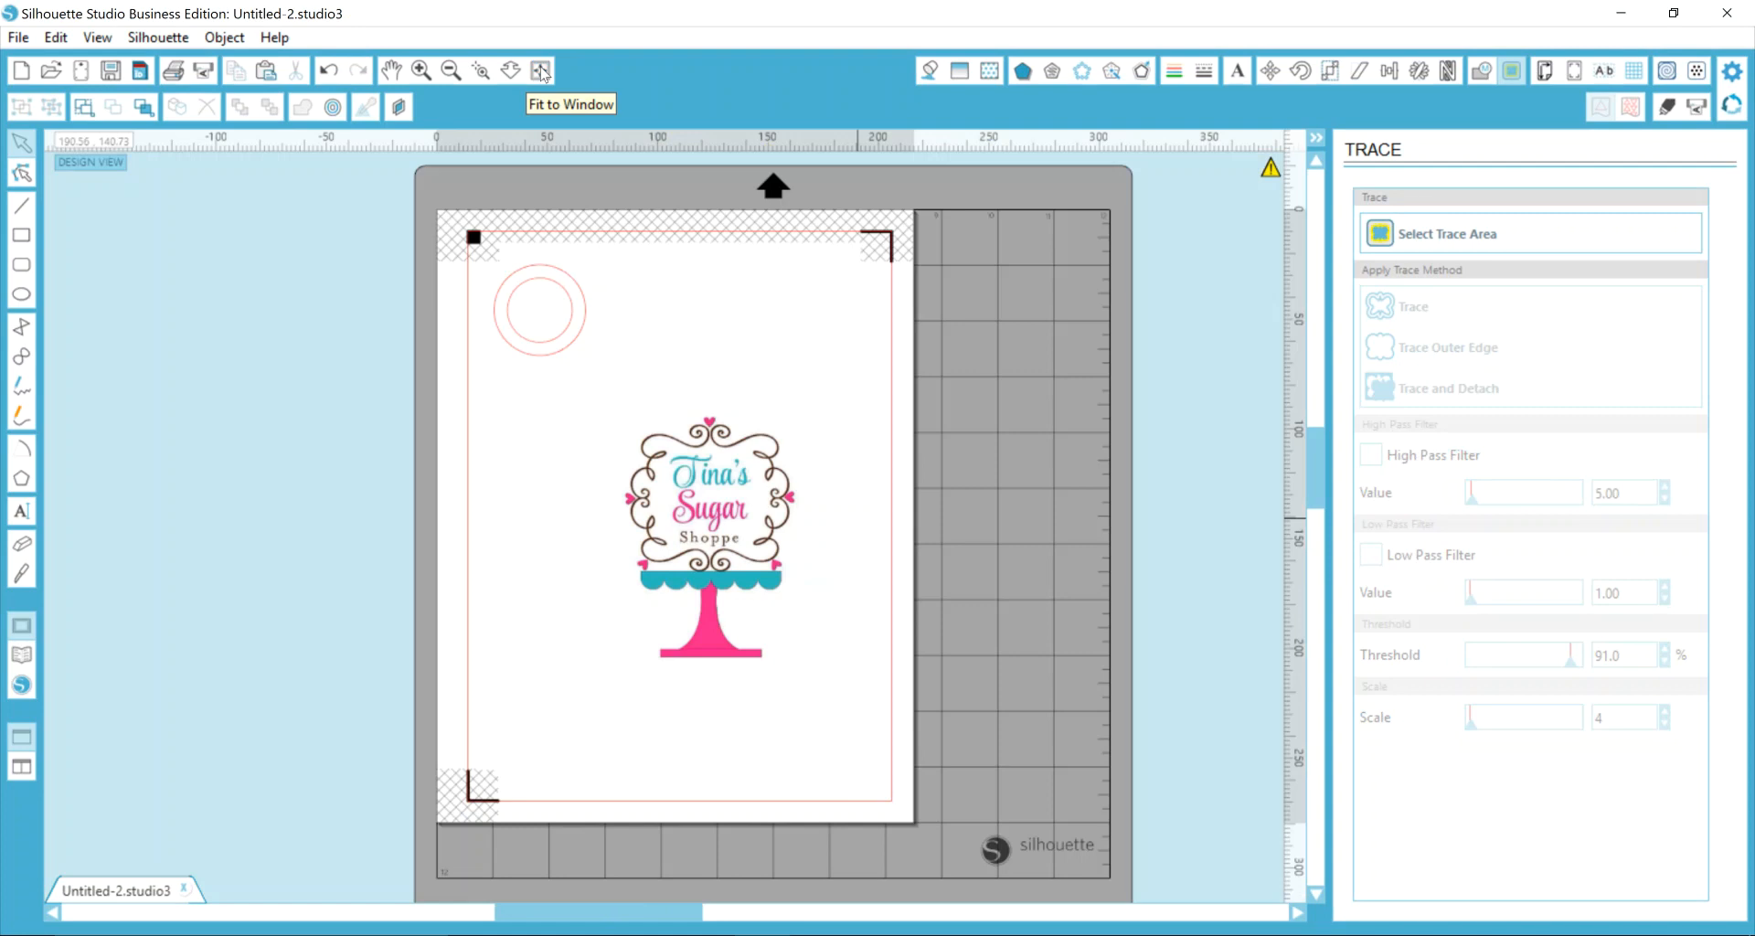
{"action": "left_click", "coordinate": [757, 629]}
{"action": "left_click_drag", "start_coordinate": [757, 629], "coordinate": [1093, 696]}
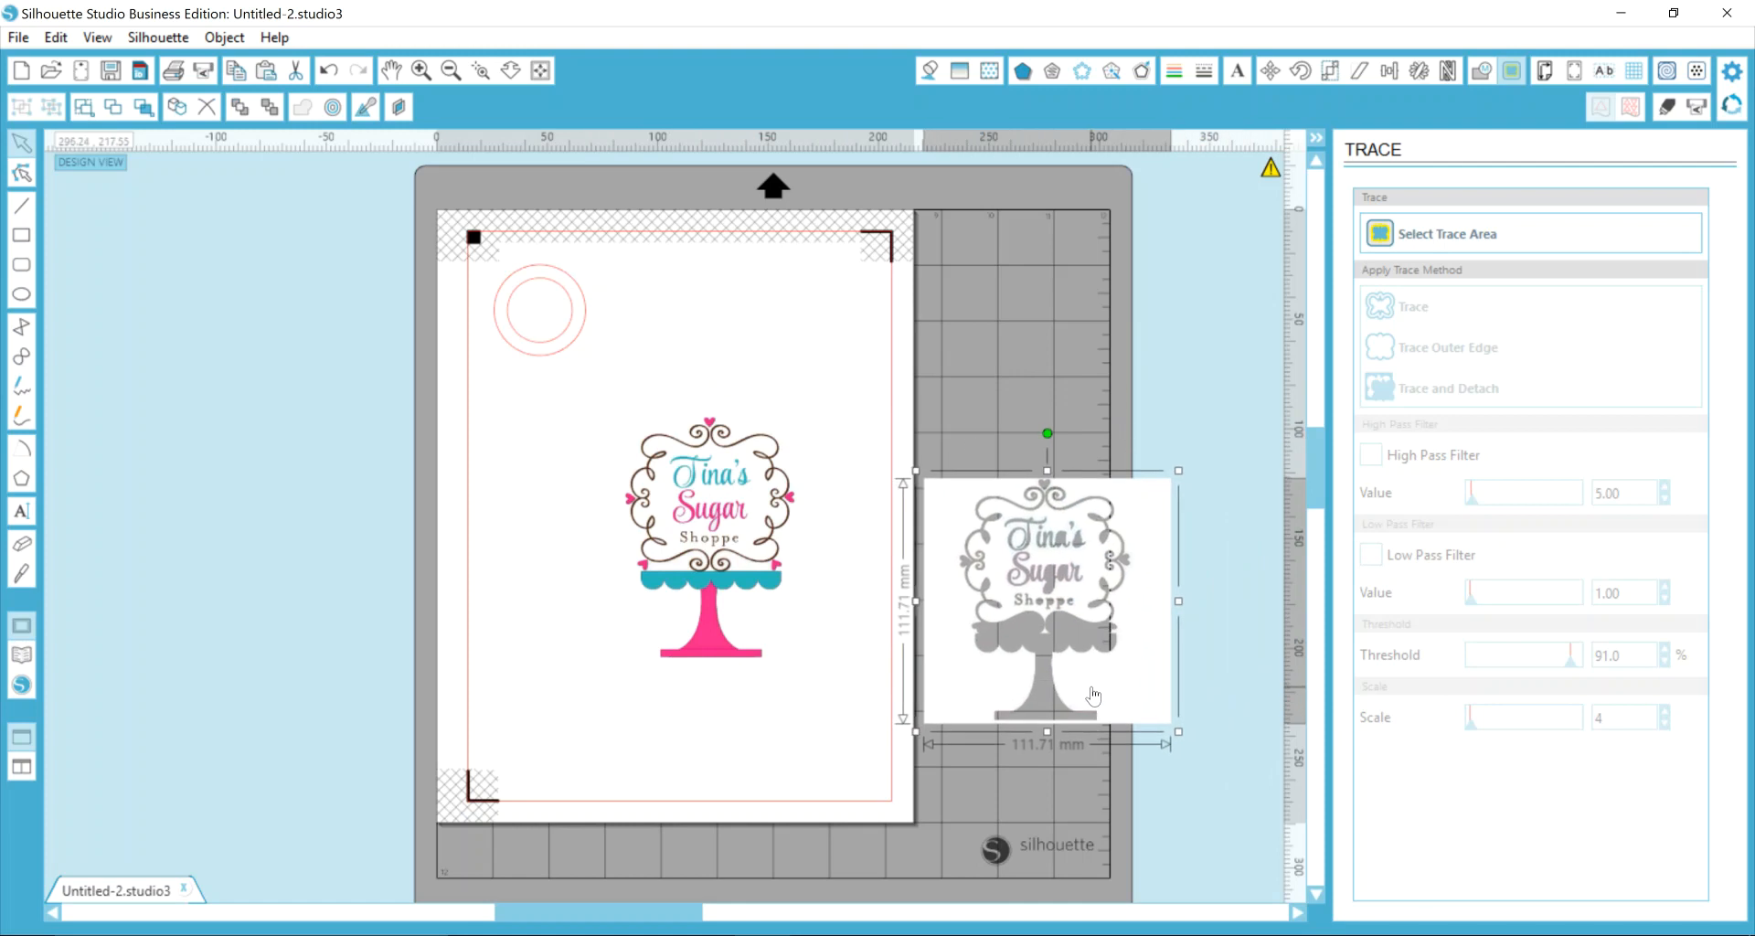
Step: Group all the detached logo pieces and shift the grouped logo slightly left on the page
{"action": "left_click", "coordinate": [720, 475]}
{"action": "left_click_drag", "start_coordinate": [611, 375], "coordinate": [823, 707]}
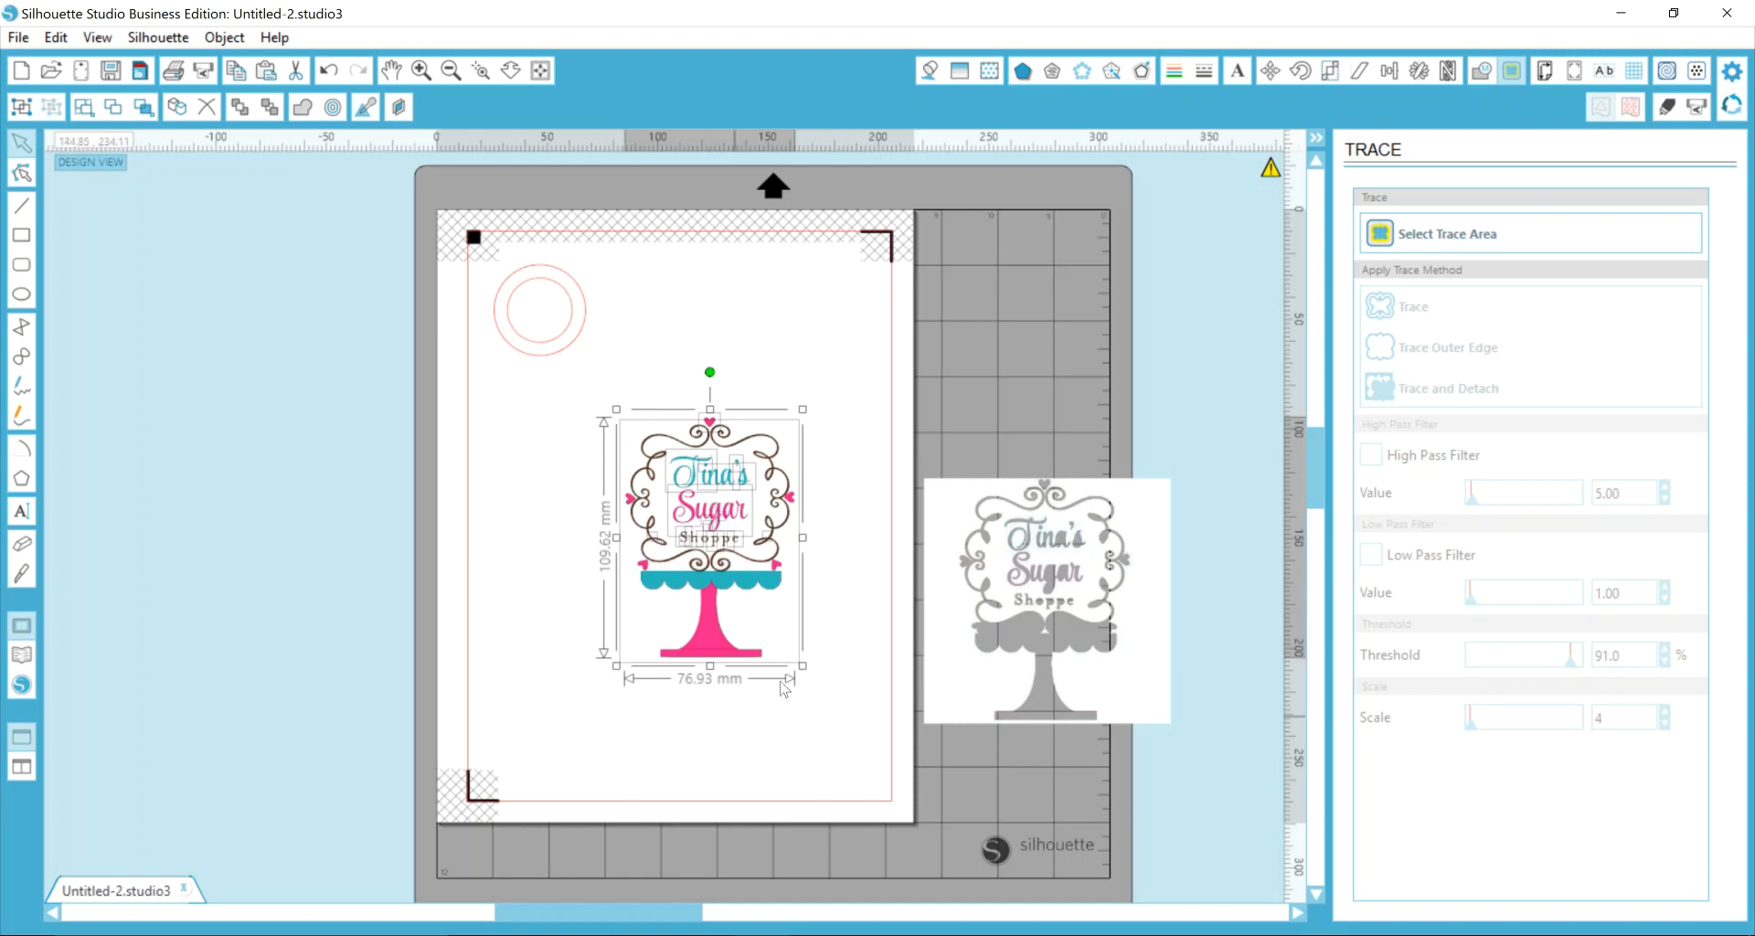
{"action": "right_click", "coordinate": [730, 518]}
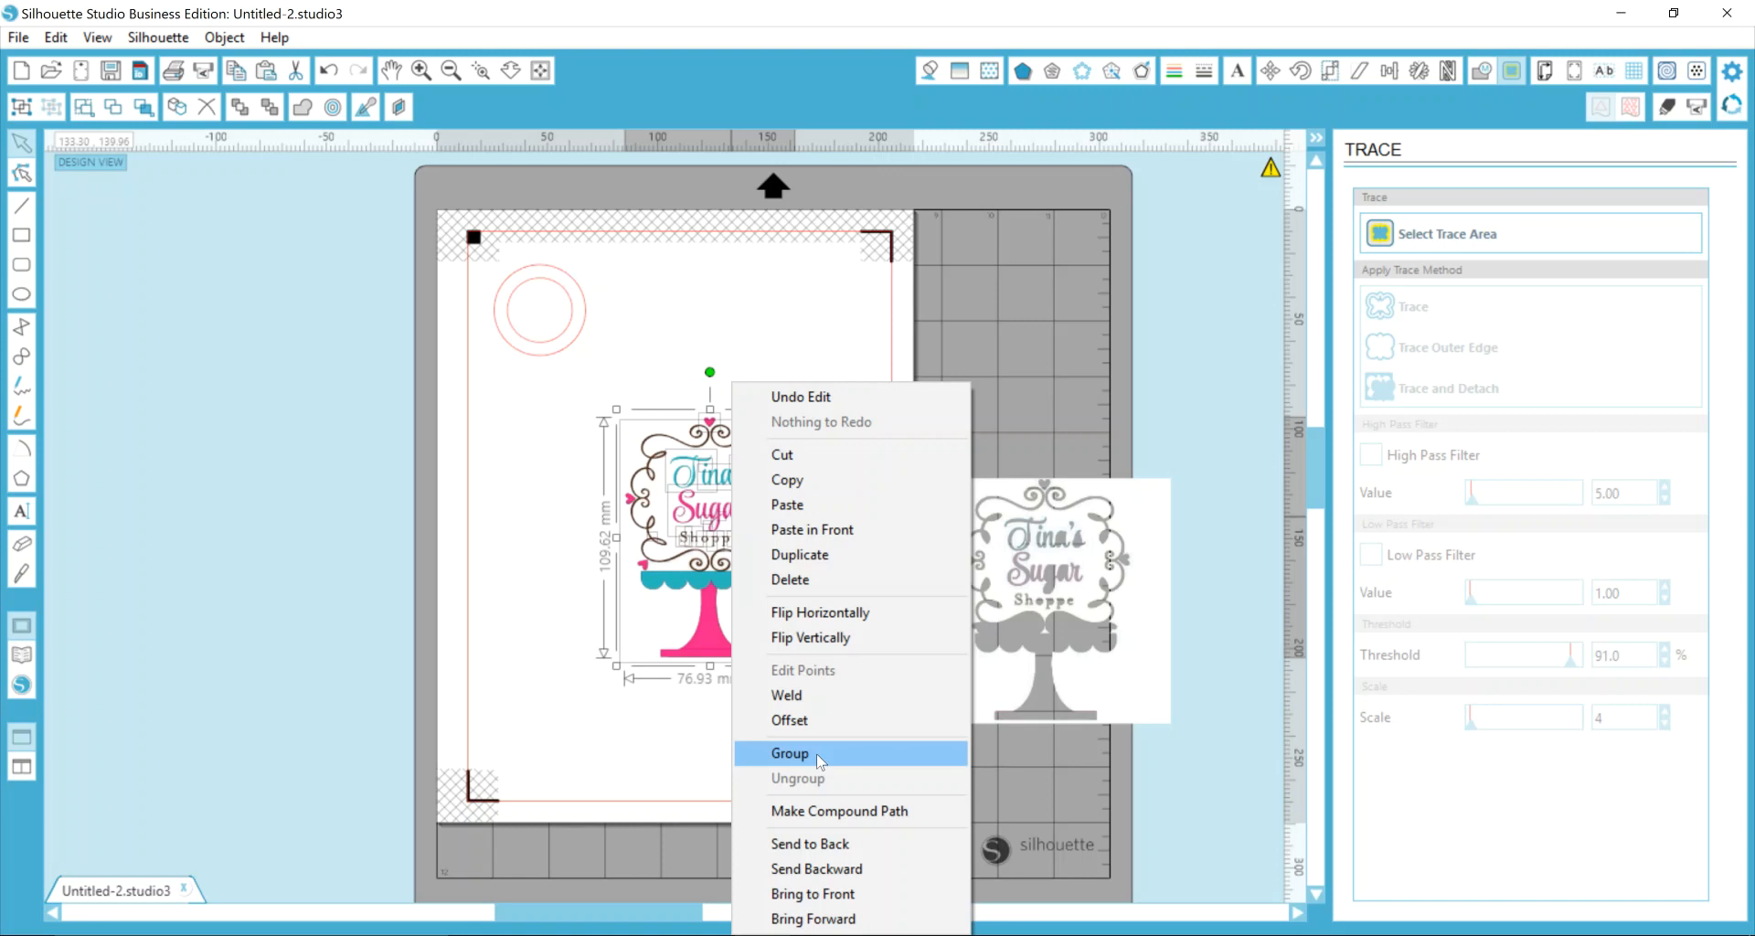
{"action": "left_click", "coordinate": [791, 753]}
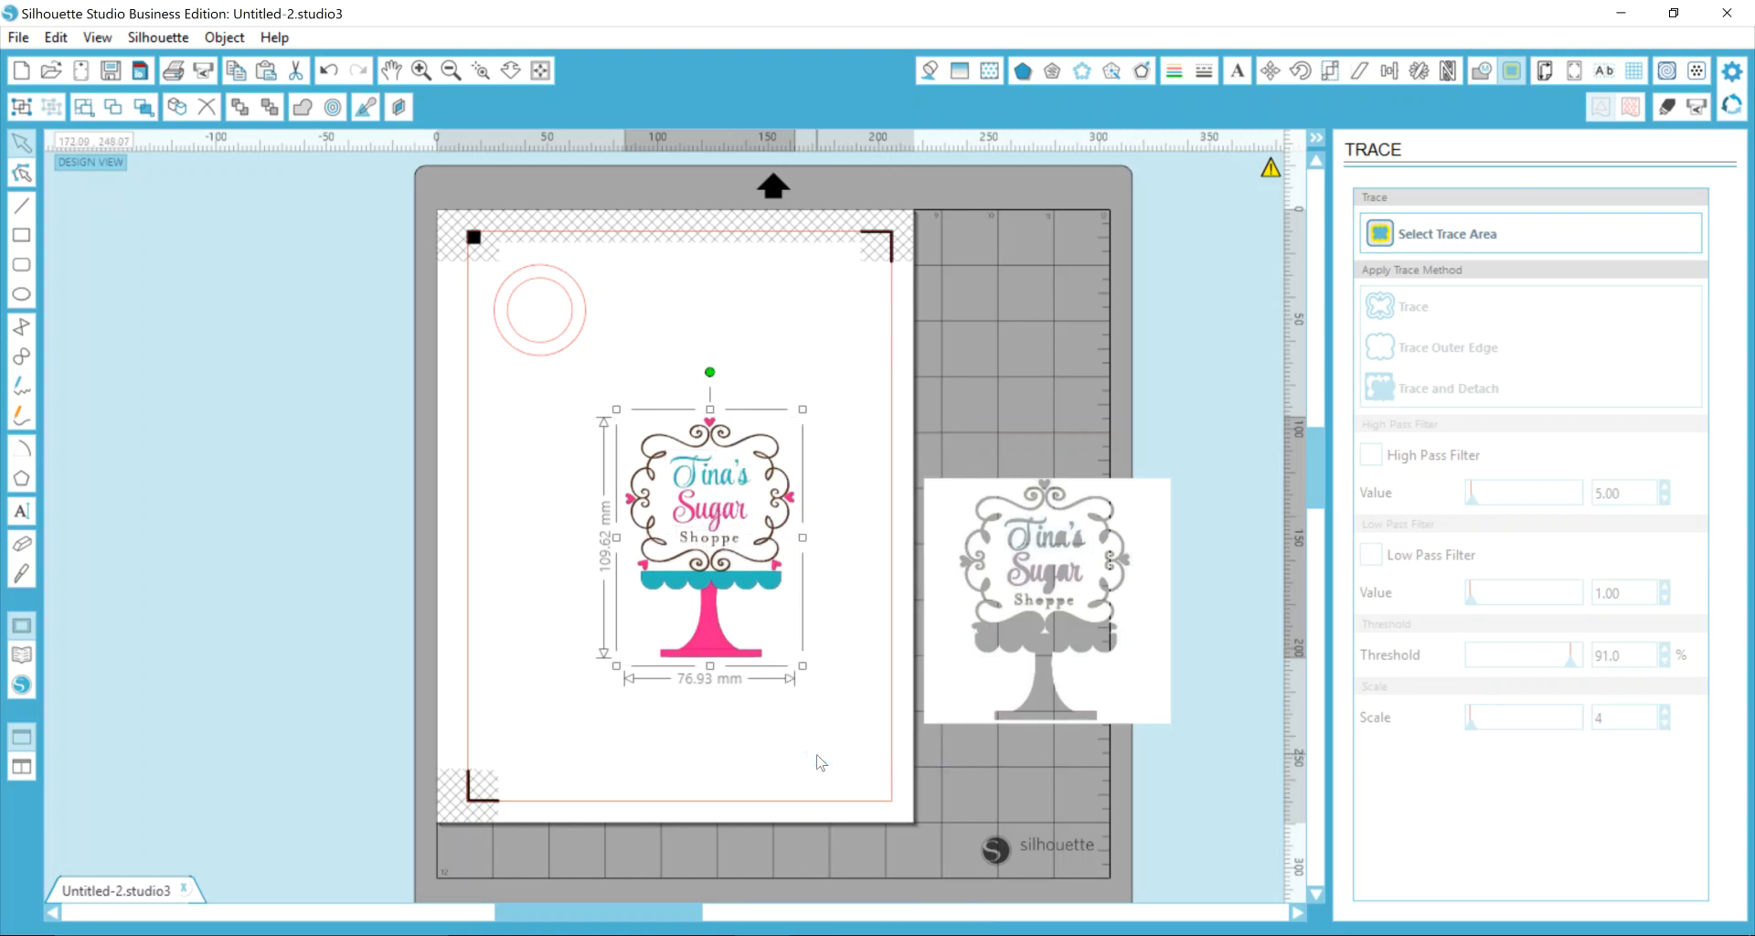
{"action": "left_click_drag", "start_coordinate": [670, 640], "coordinate": [623, 632]}
Step: Delete the leftover grey source image beside the page
{"action": "left_click", "coordinate": [946, 685]}
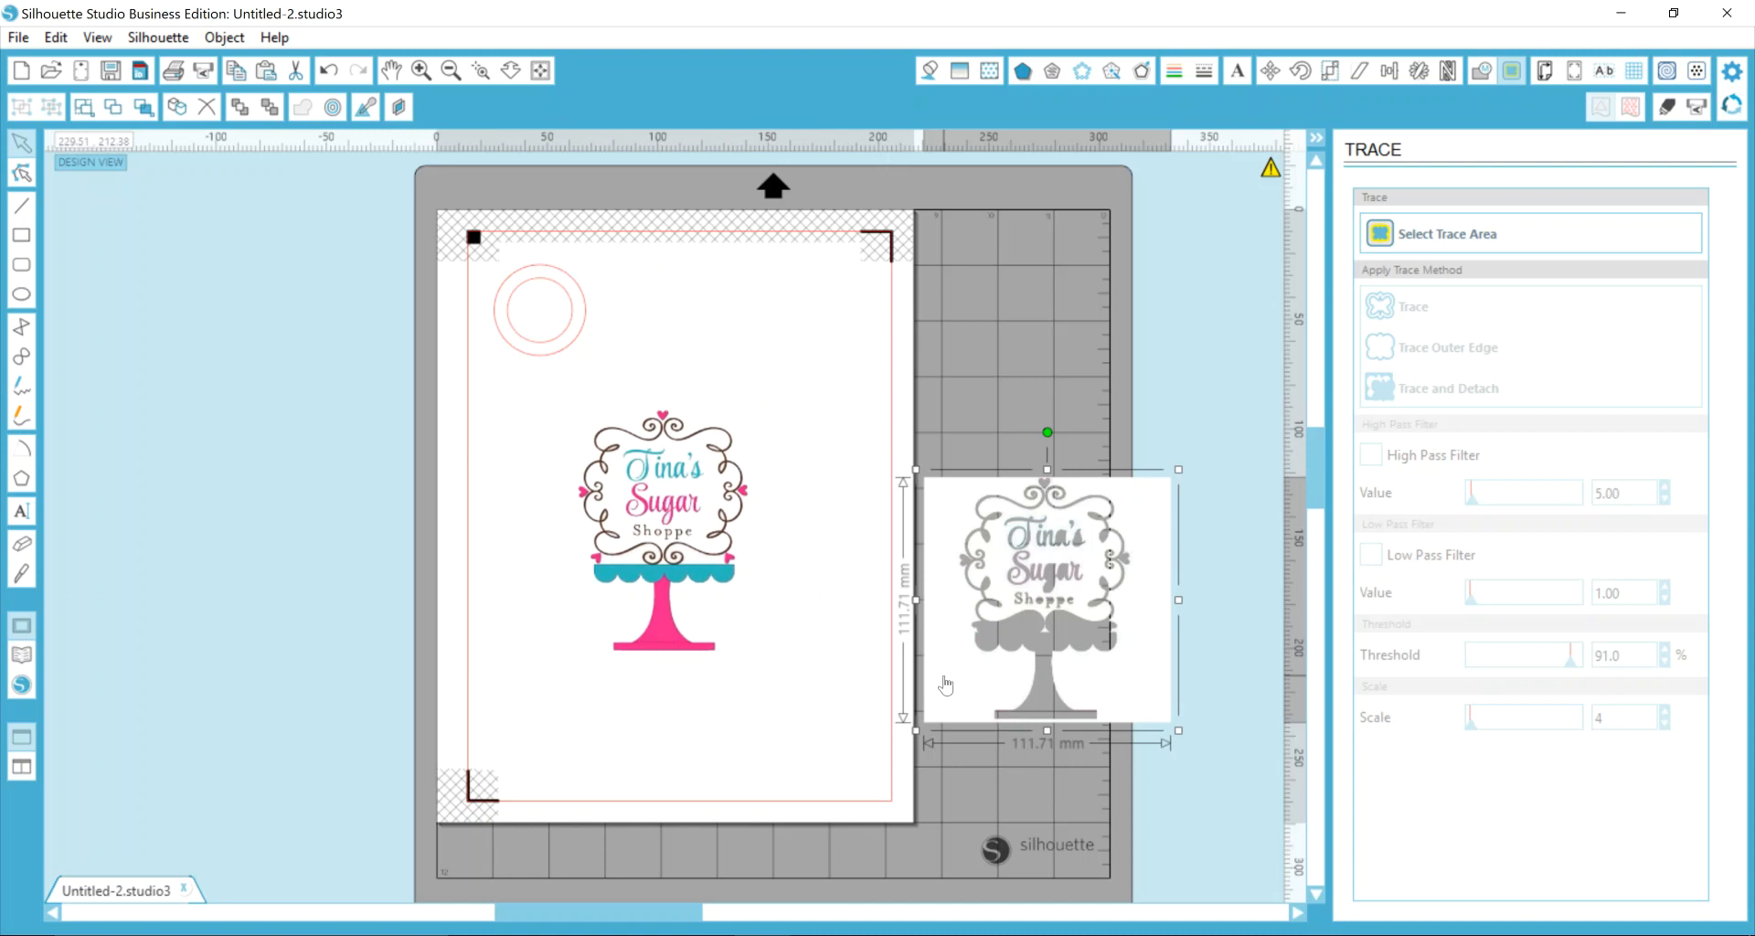
{"action": "key", "text": "Delete"}
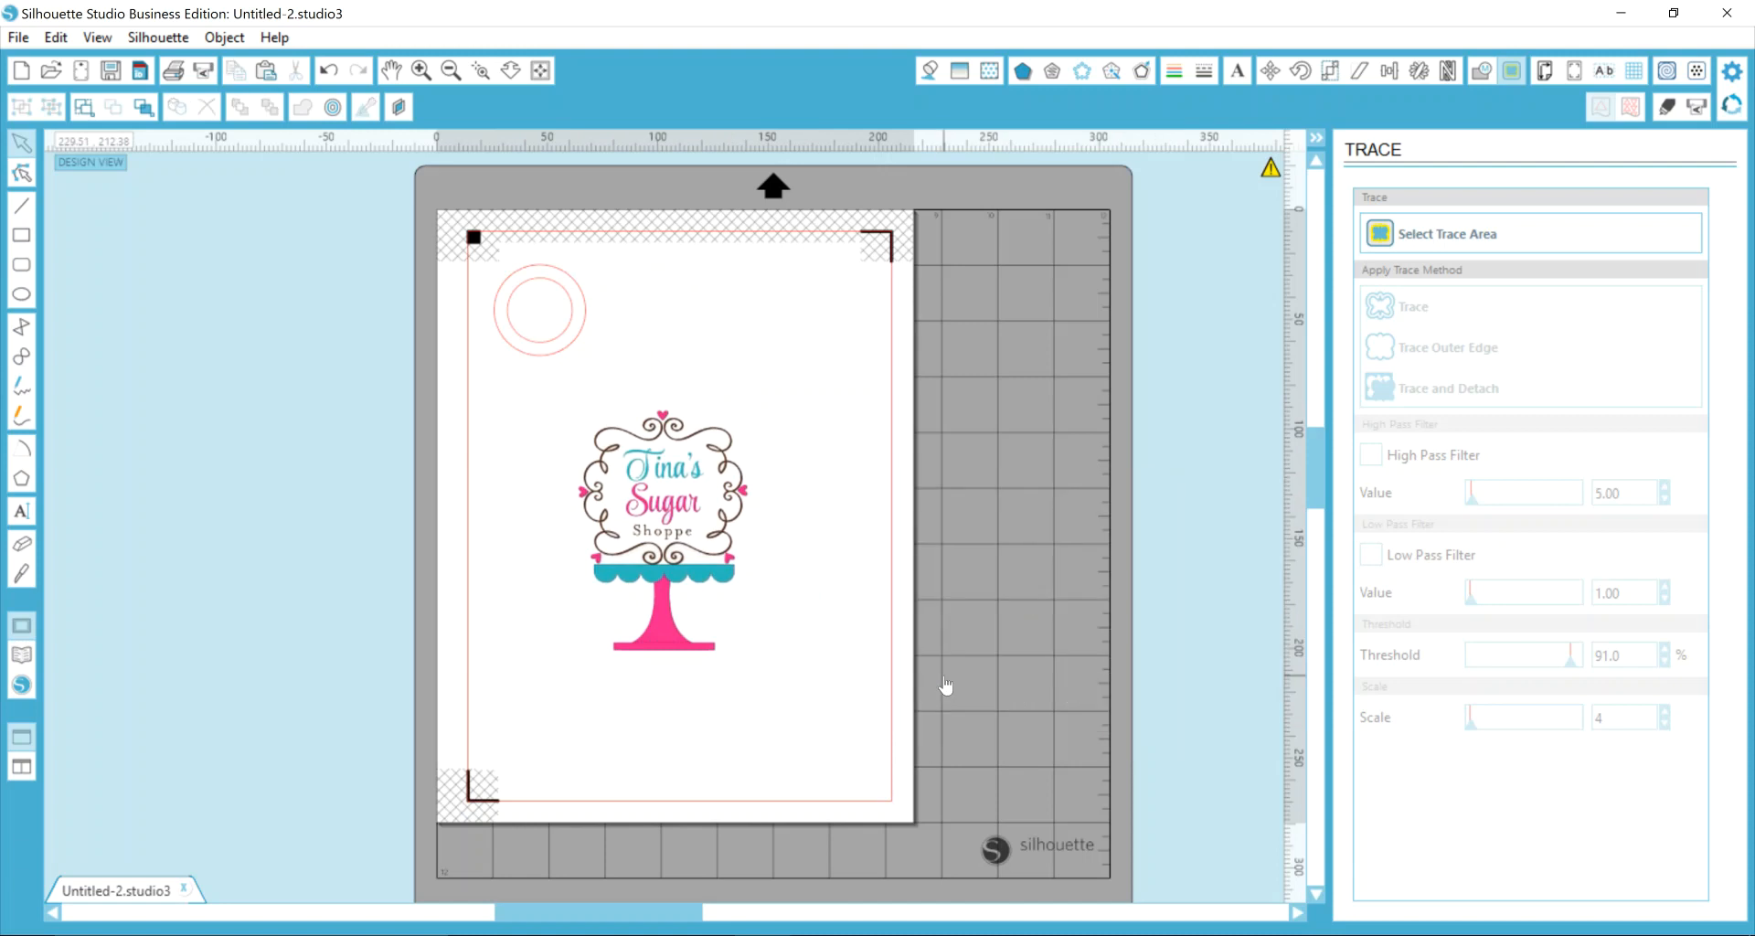